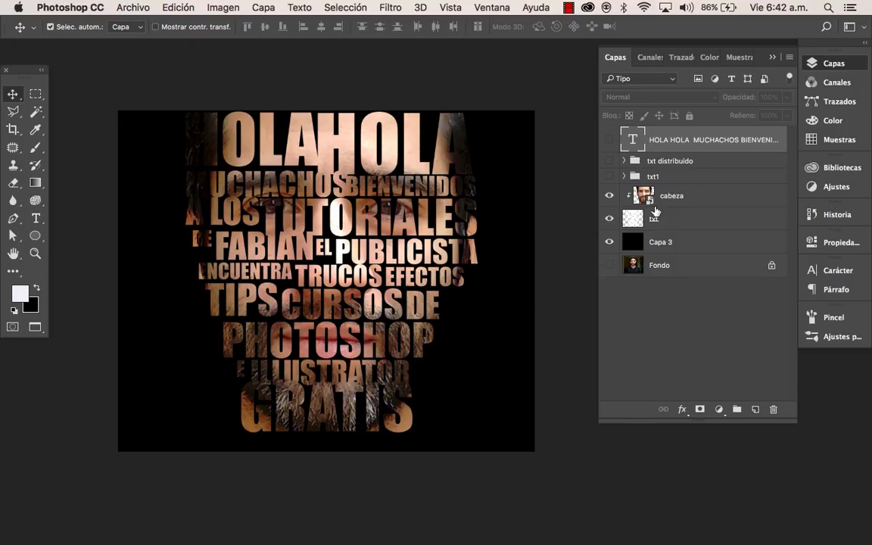
Delete the txt1, txt distribuido and txt layers, leaving the cabeza face over black.
click(720, 178)
ctrl+click(720, 161)
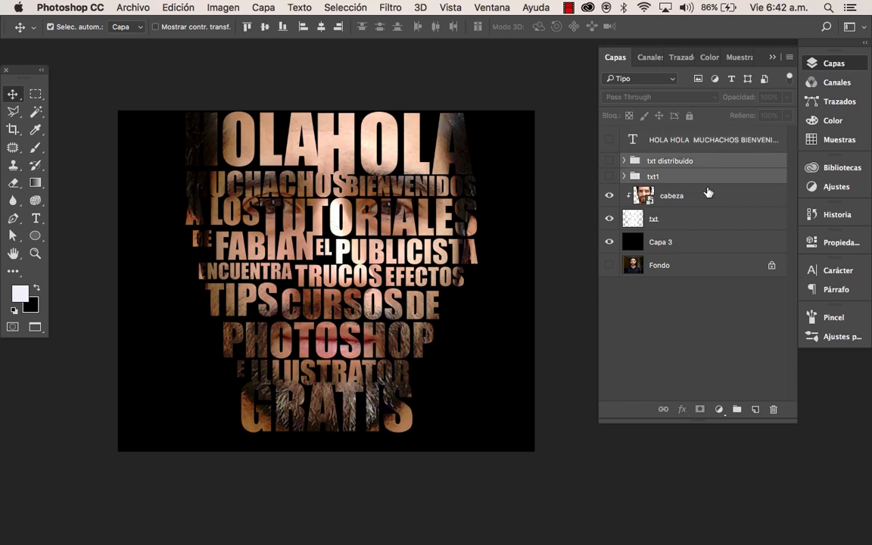
ctrl+click(713, 219)
key(Delete)
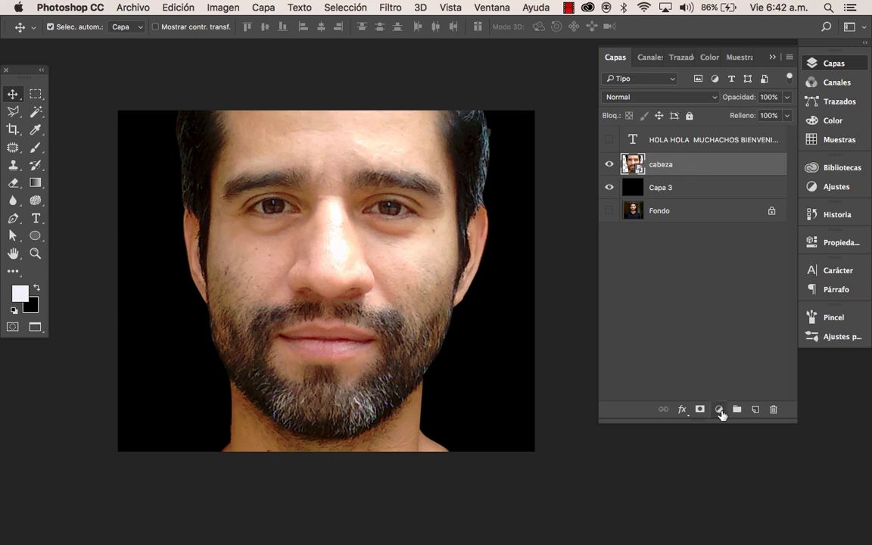
Add a Blanco y negro adjustment layer with the Rojos slider at -120.
click(718, 409)
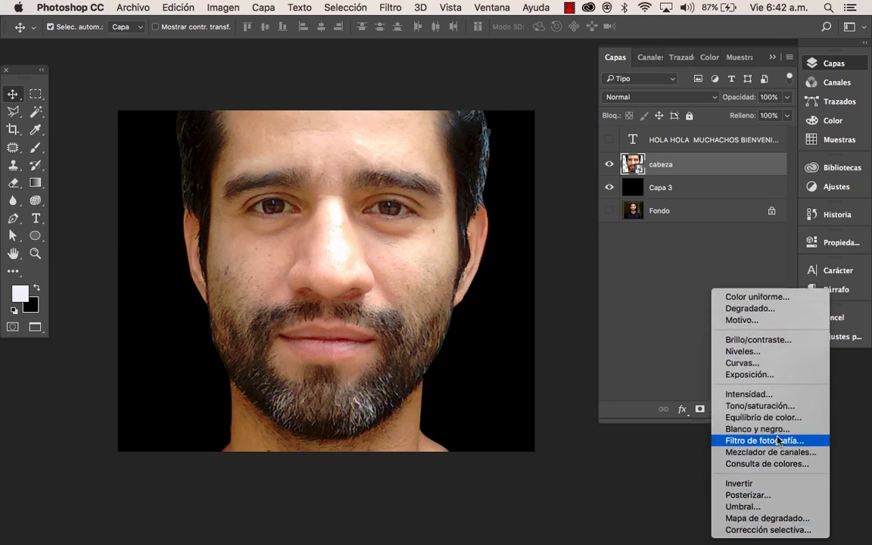
click(757, 429)
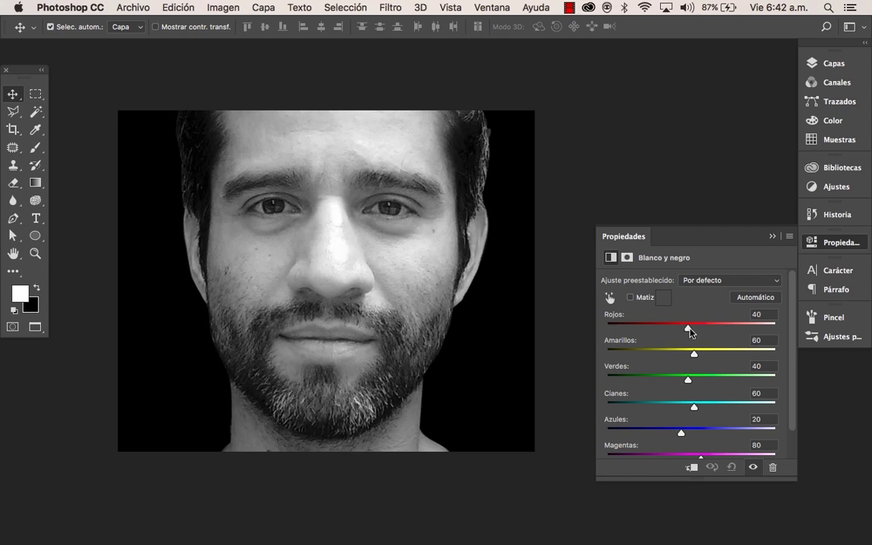
drag(688, 328, 632, 331)
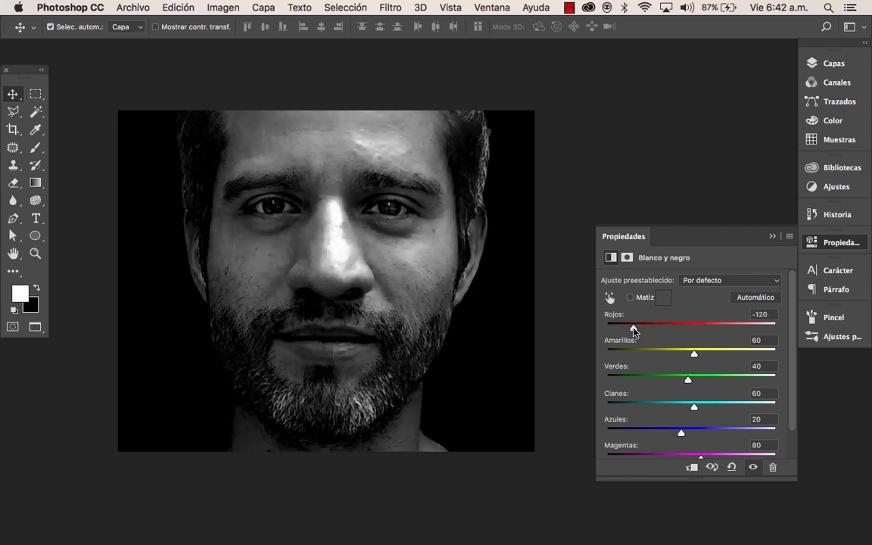
click(813, 66)
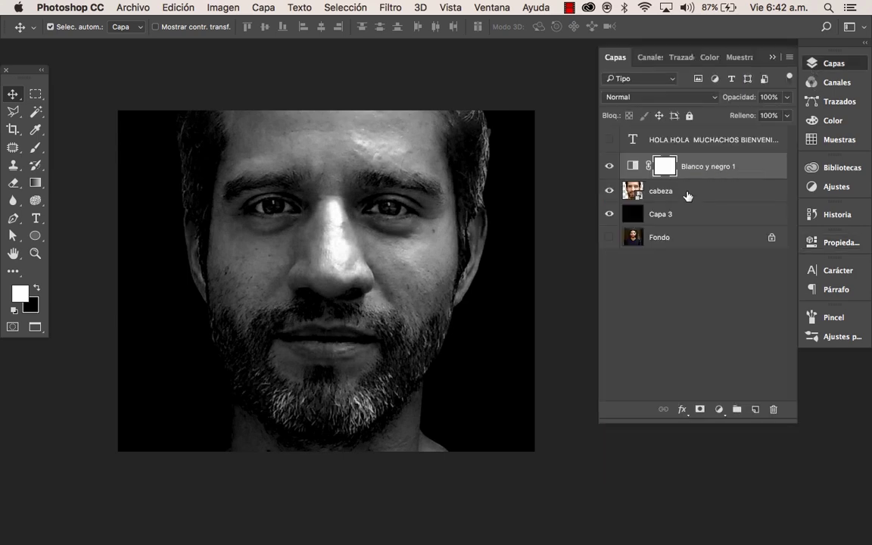
Apply a 10-pixel Desenfoque gaussiano smart filter to the cabeza layer.
click(687, 196)
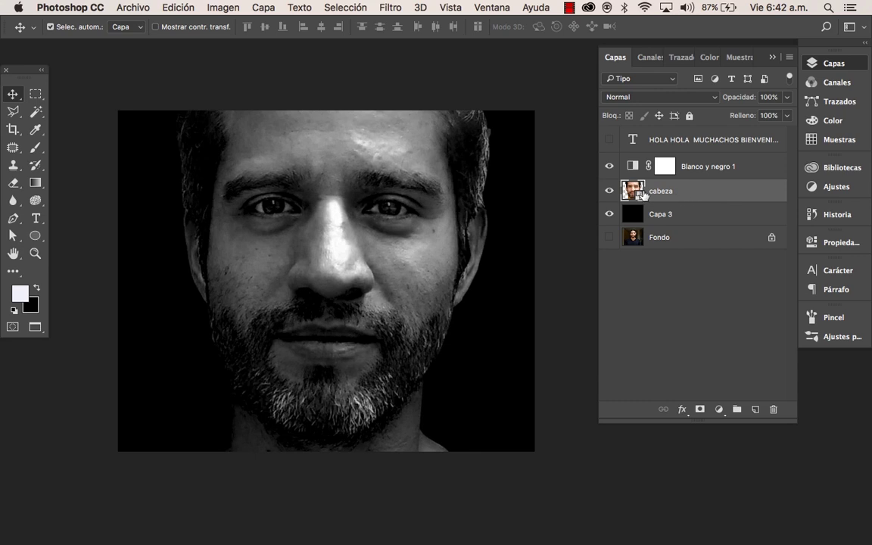
click(391, 8)
mouse_move(413, 170)
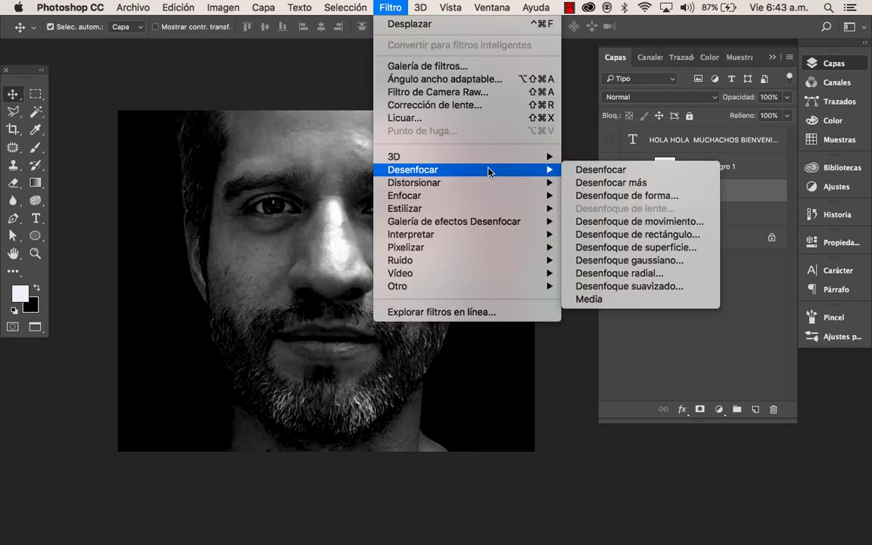
click(678, 261)
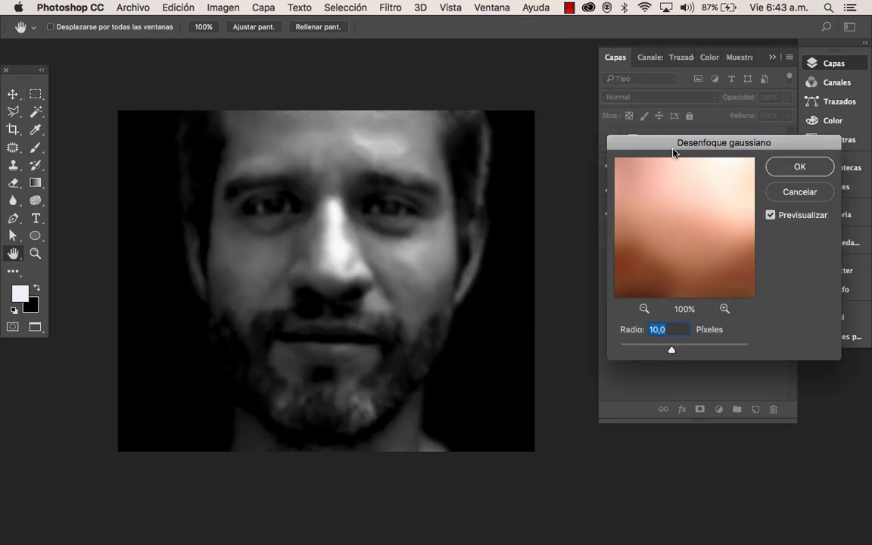
drag(673, 153, 542, 273)
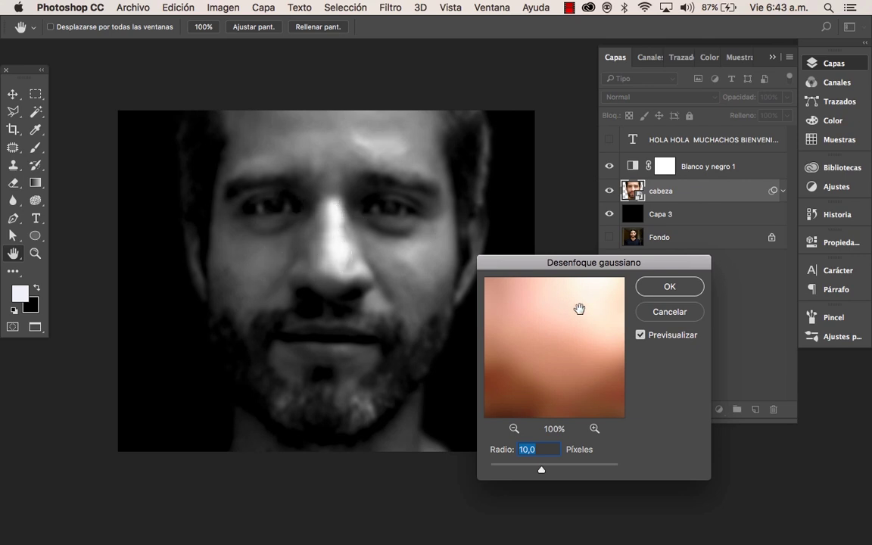
click(658, 287)
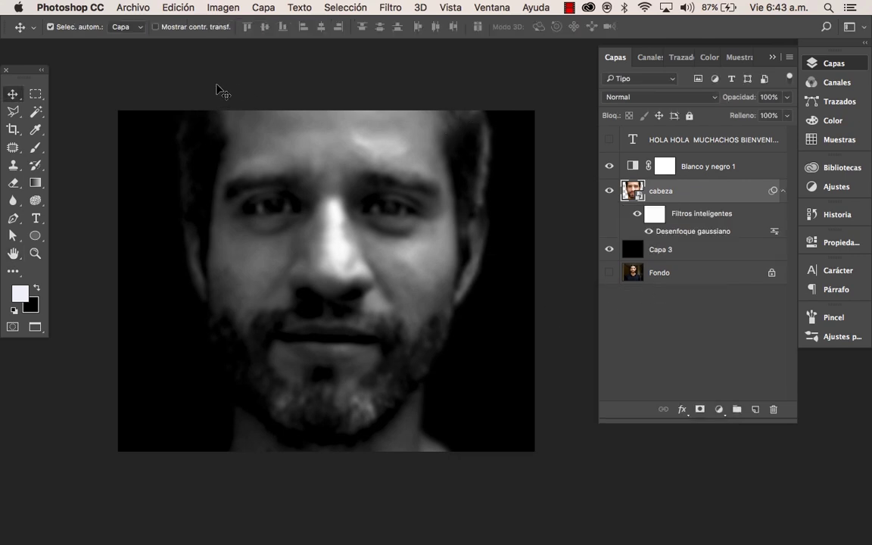
click(123, 9)
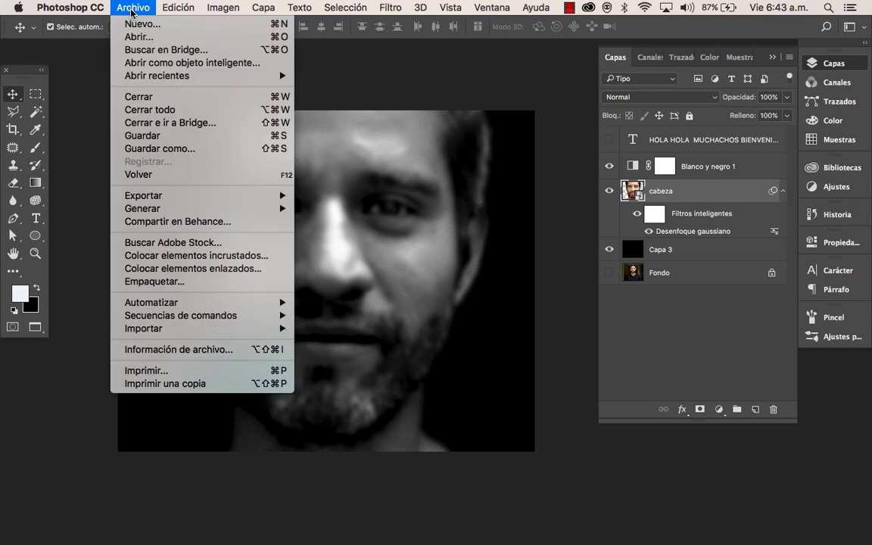
Save the document as desplazar.psd with maximized compatibility.
click(180, 149)
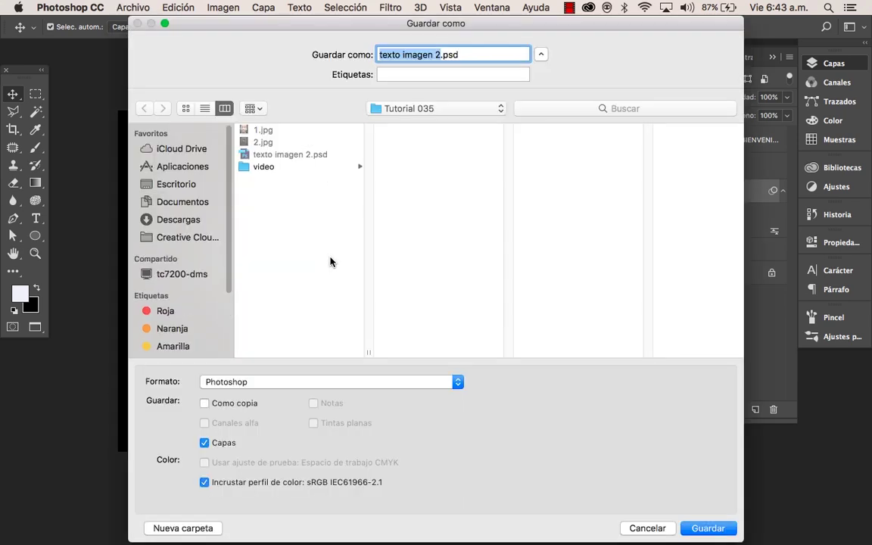
text(d)
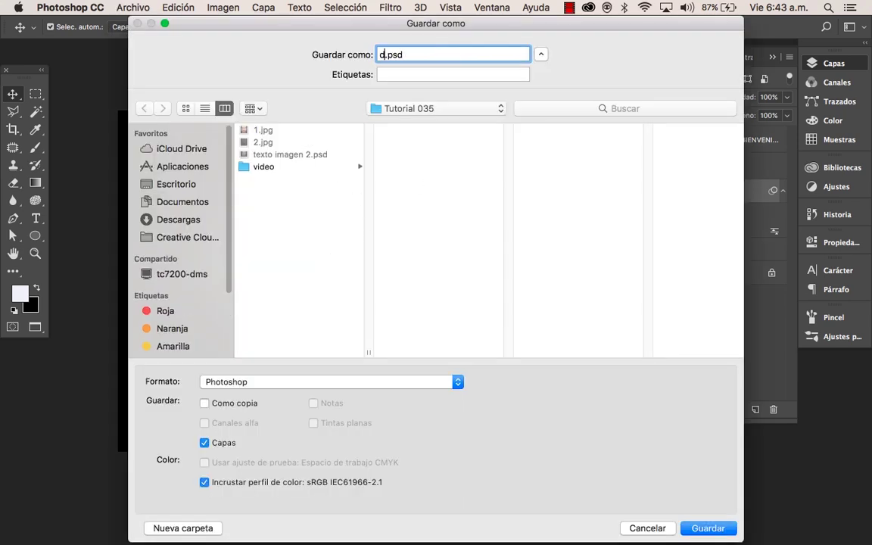
text(esplazar)
click(700, 529)
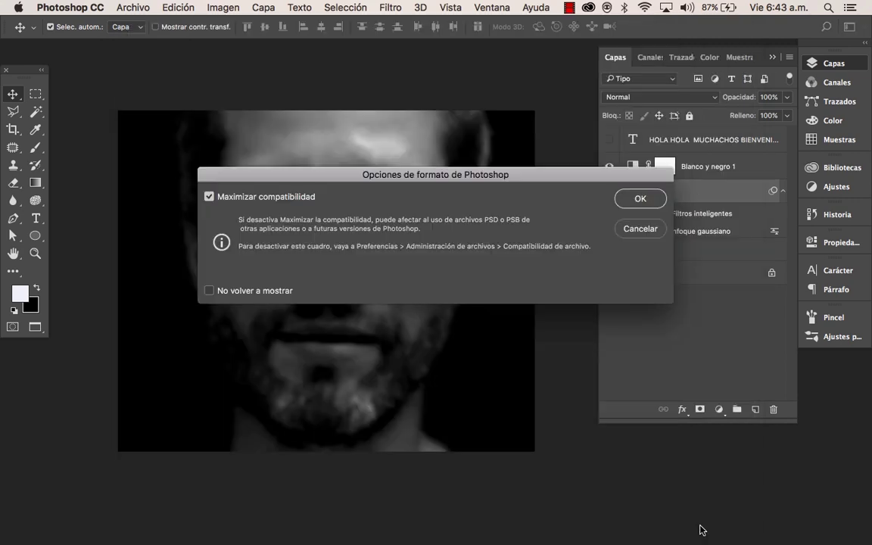
click(640, 200)
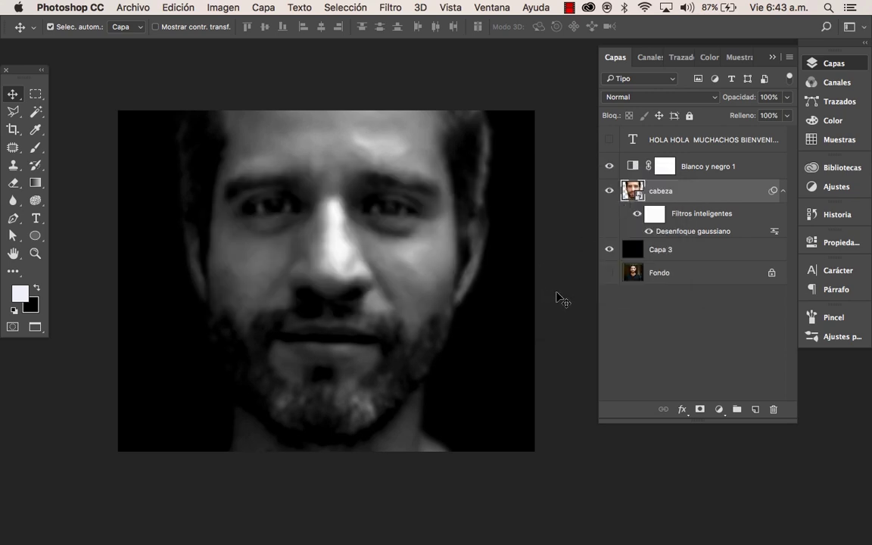
Undo the Gaussian blur, preview the HOLA HOLA paragraph text layer, then hide it again.
click(160, 9)
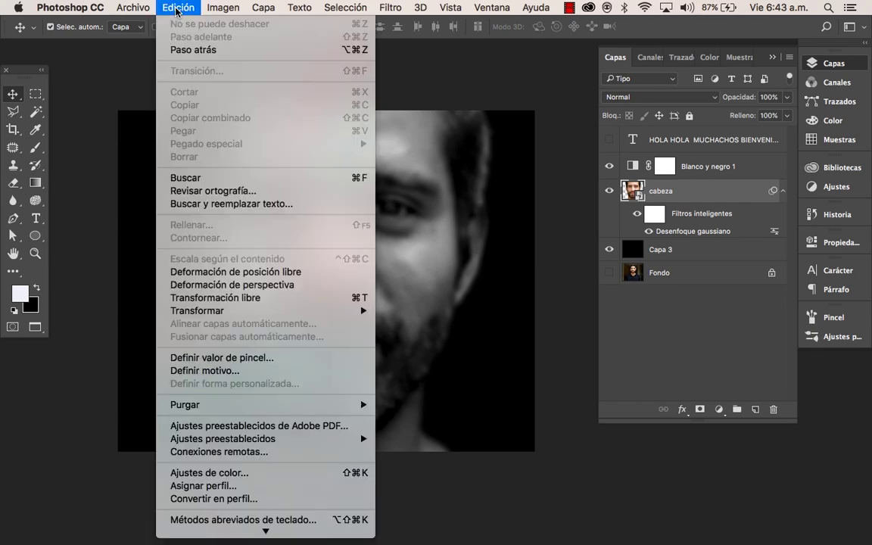
click(258, 51)
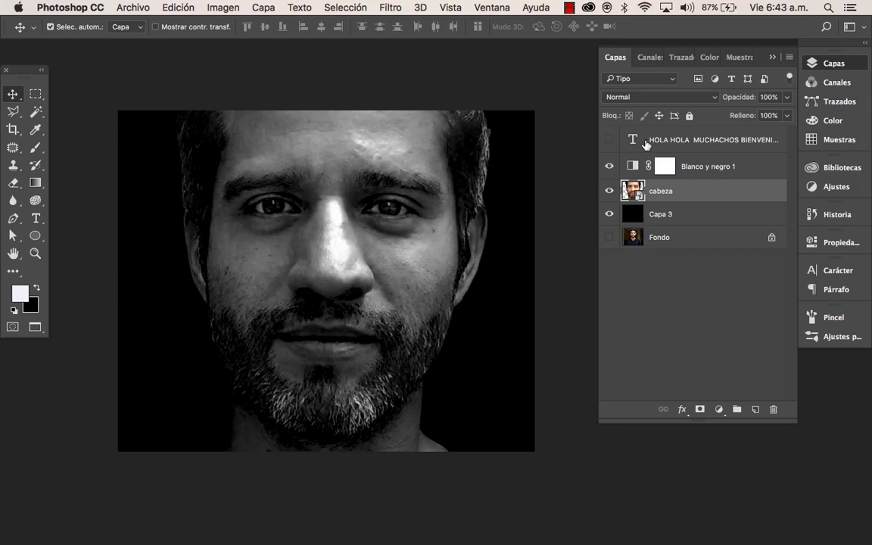
click(619, 143)
click(609, 144)
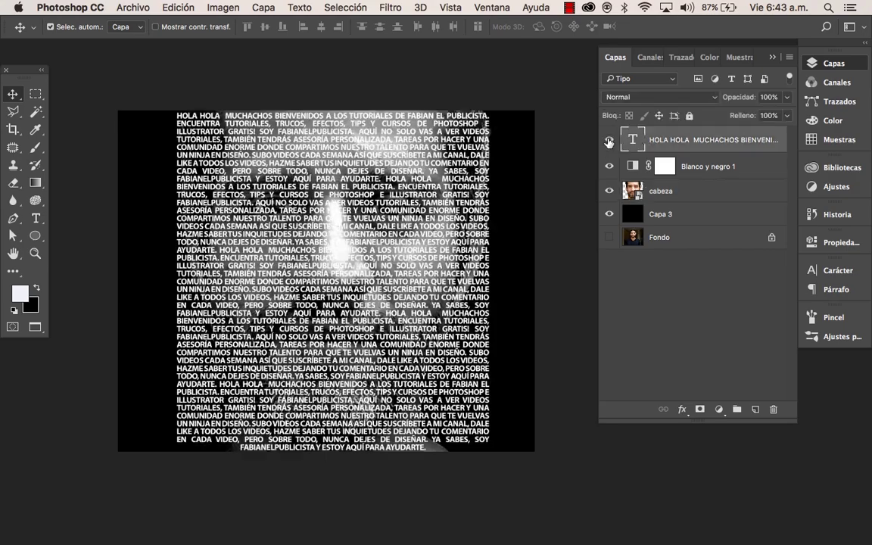
key(super+0)
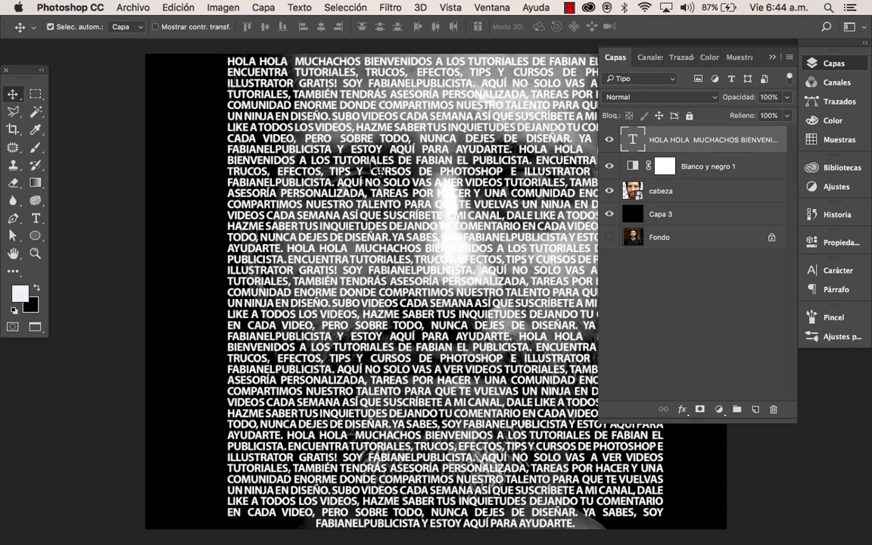
scroll(473, 225, right, 2)
scroll(472, 225, right, 5)
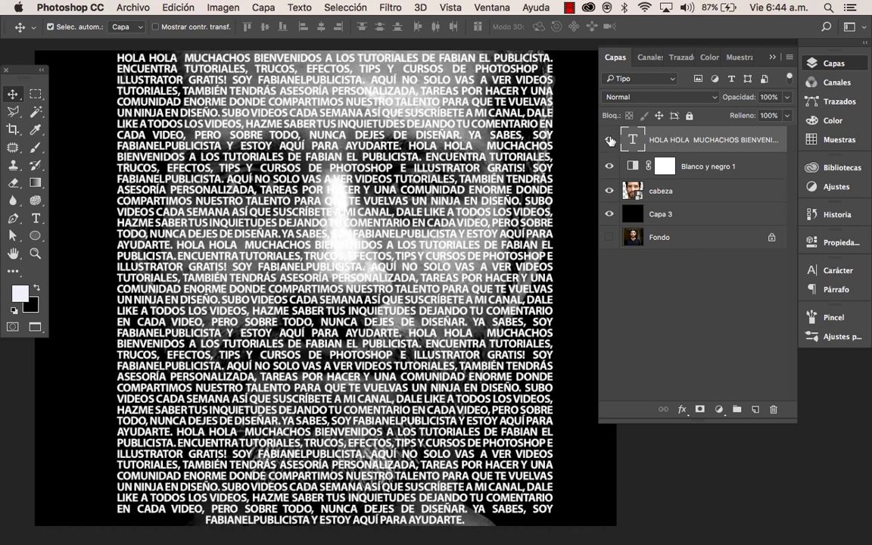
click(610, 141)
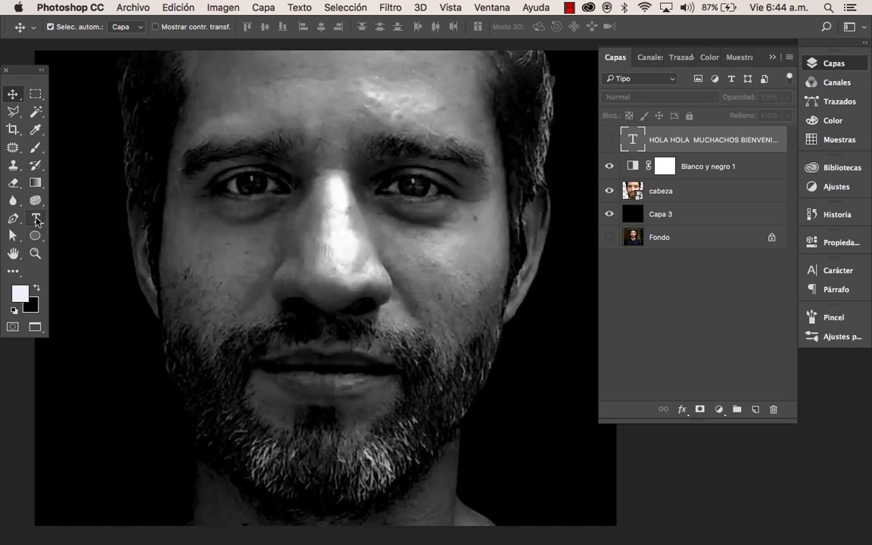
Draw a paragraph text box over the face and paste the long paragraph into it.
scroll(243, 259, down, 2)
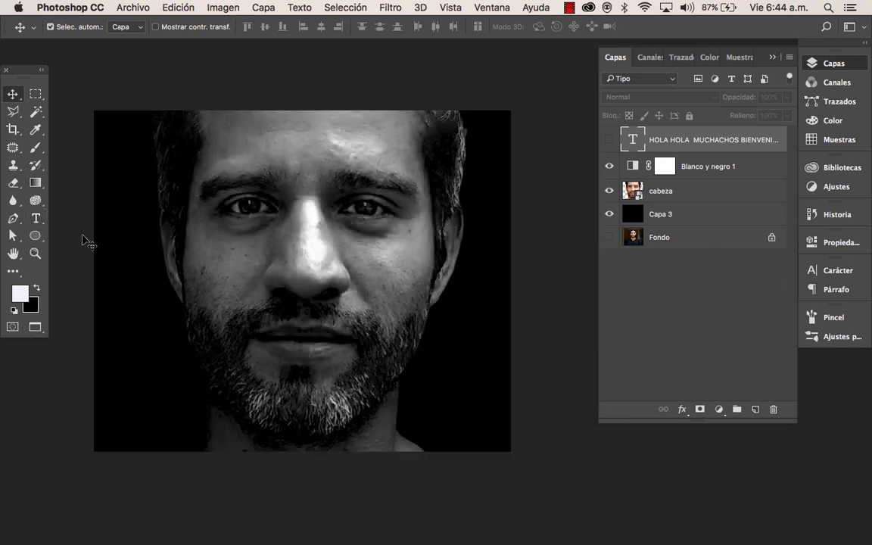
key(t)
mouse_move(155, 120)
mouse_down()
mouse_move(402, 364)
mouse_move(473, 451)
mouse_up()
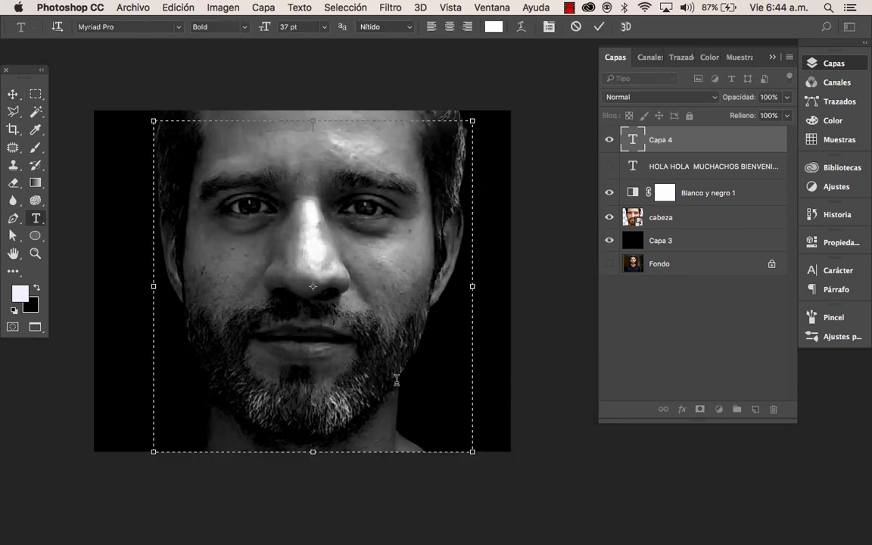
drag(314, 122, 313, 111)
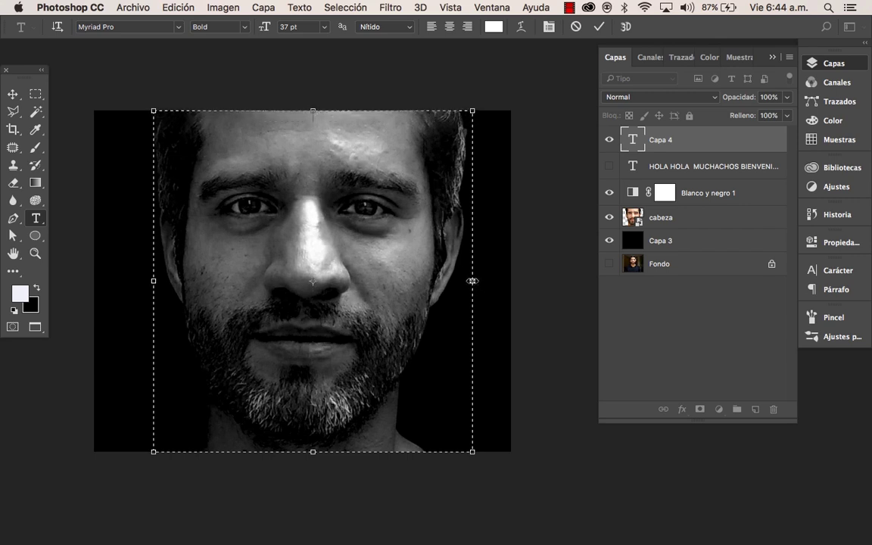
drag(473, 280, 468, 281)
key(super+v)
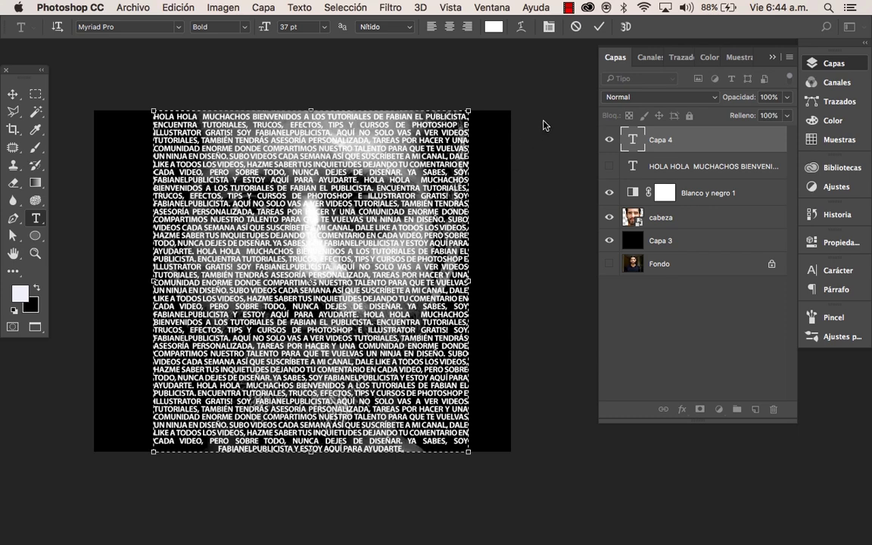
Commit the paragraph text and nudge the block into place over the face.
click(599, 28)
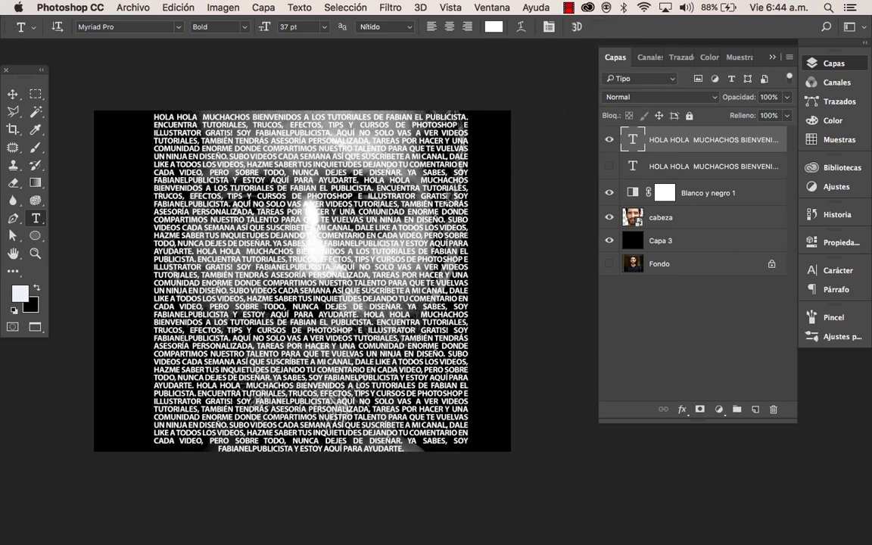
key(v)
key(Up)
key(Up)
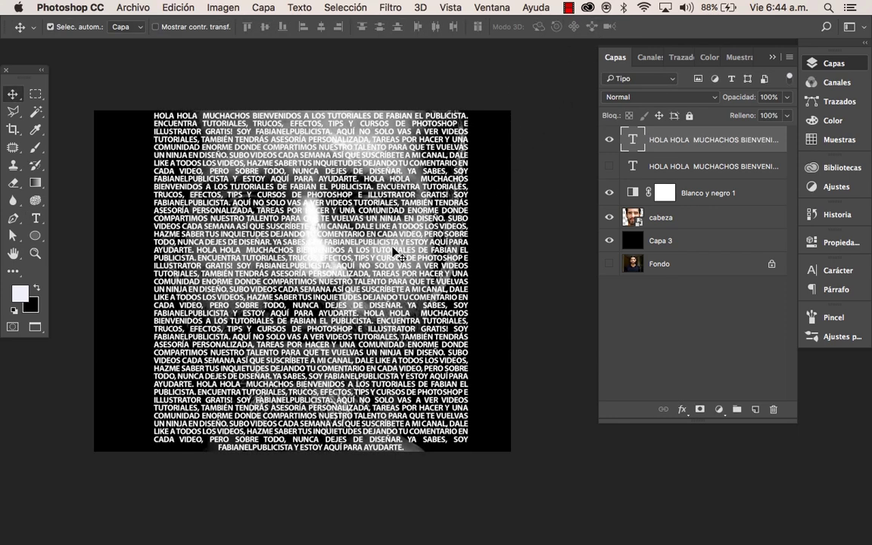
key(Up)
key(Down)
key(super+0)
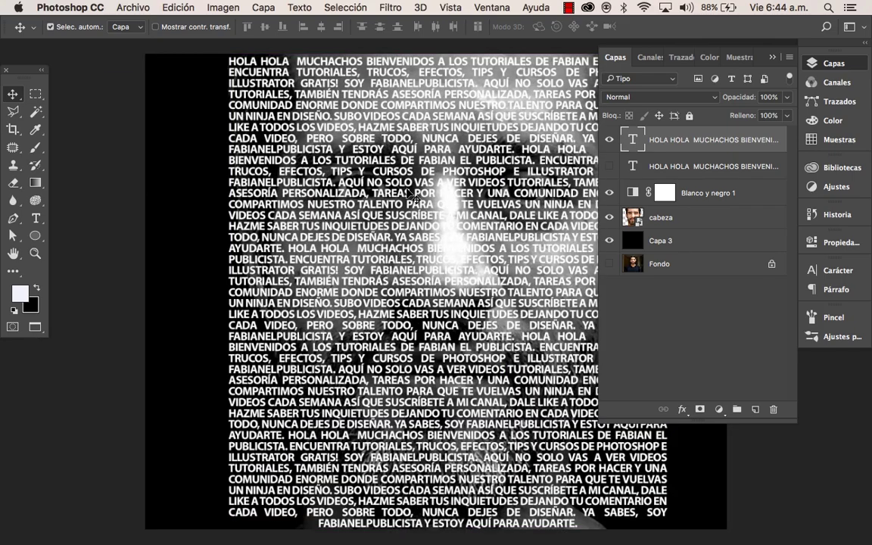
key(super+minus)
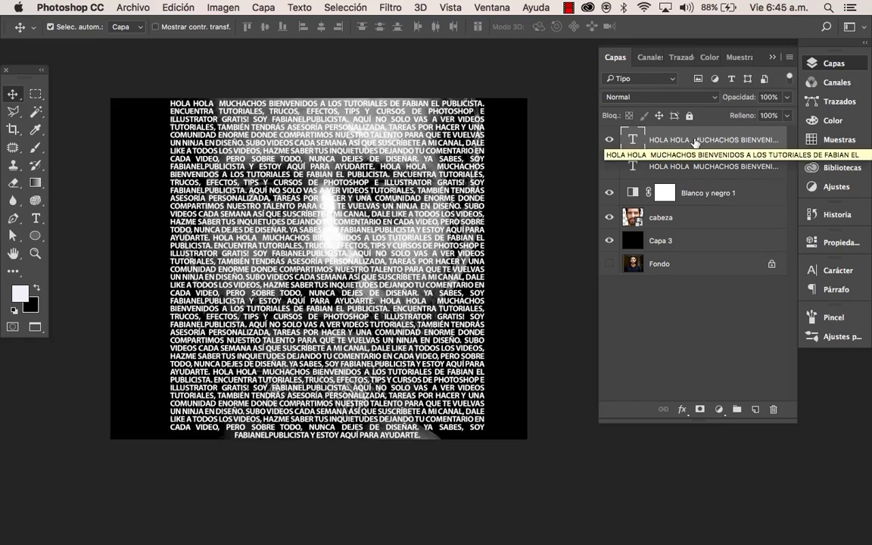
Duplicate the text layer, hide the backup copy, and rasterize the top text layer.
key(super+j)
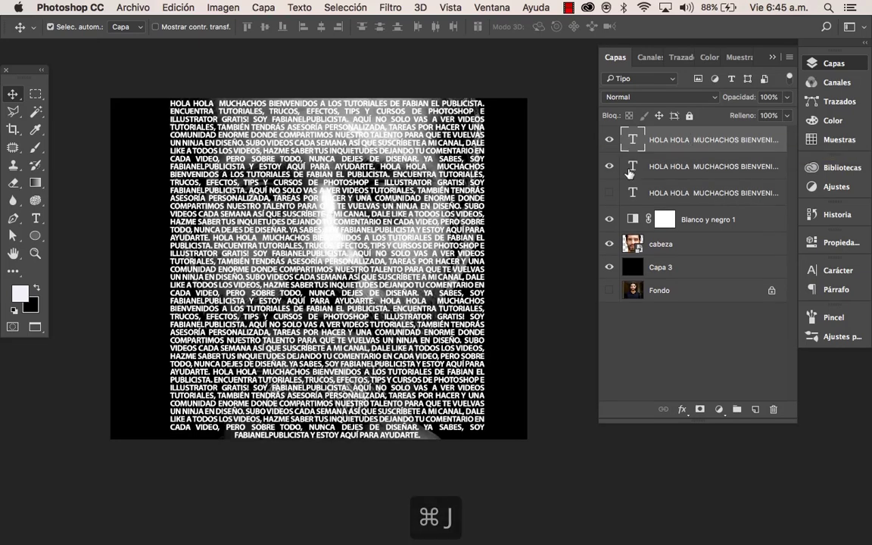
click(608, 167)
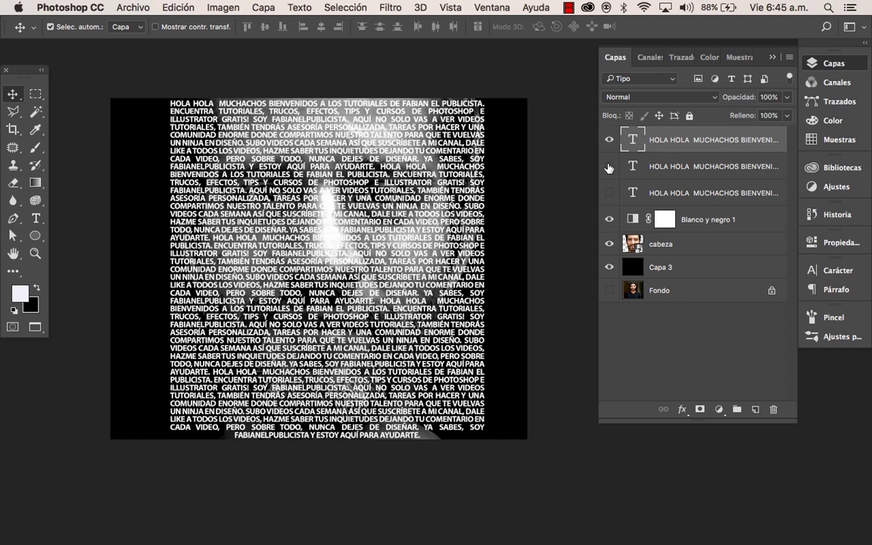
right_click(701, 142)
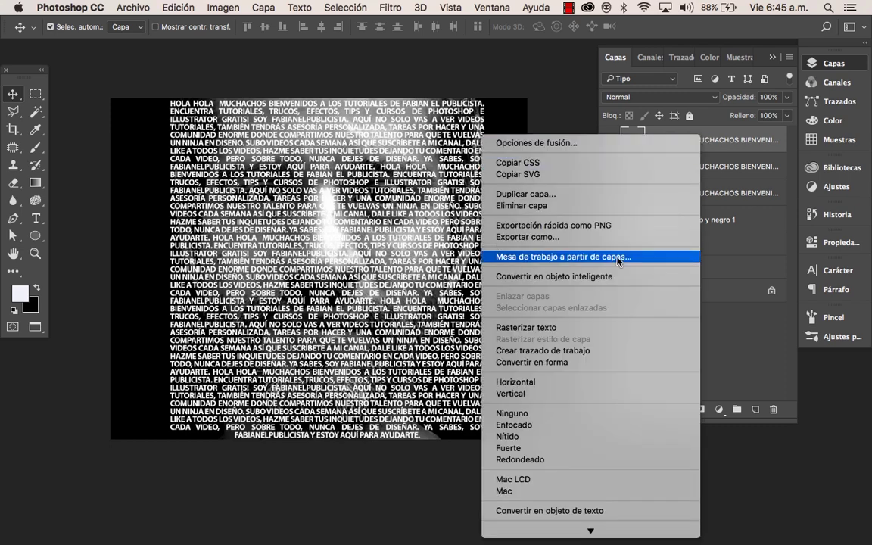
click(608, 328)
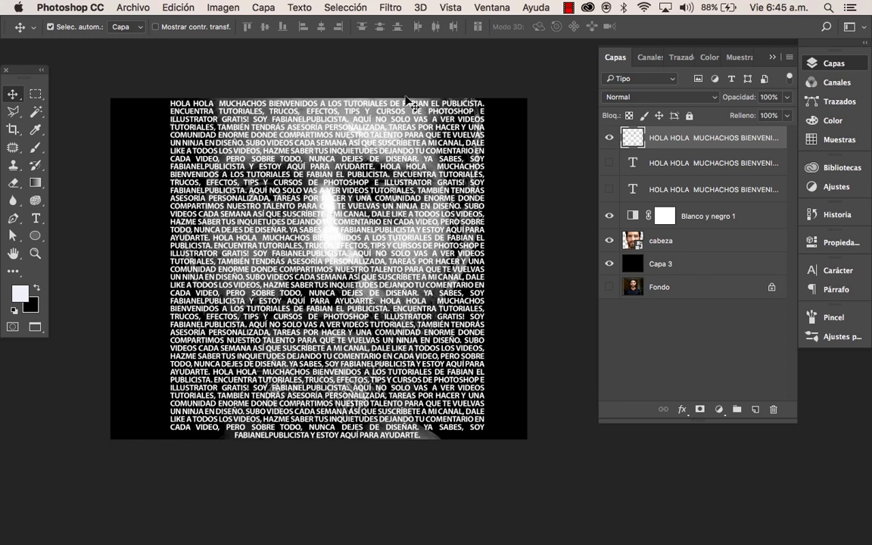
Apply Desplazar at horizontal and vertical scale 10 using desplazar.psd as the map.
click(387, 9)
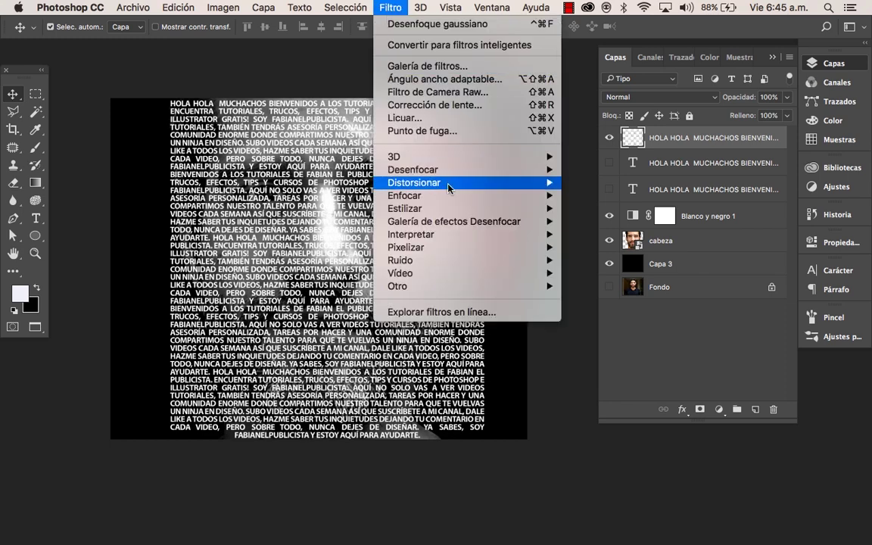
mouse_move(414, 182)
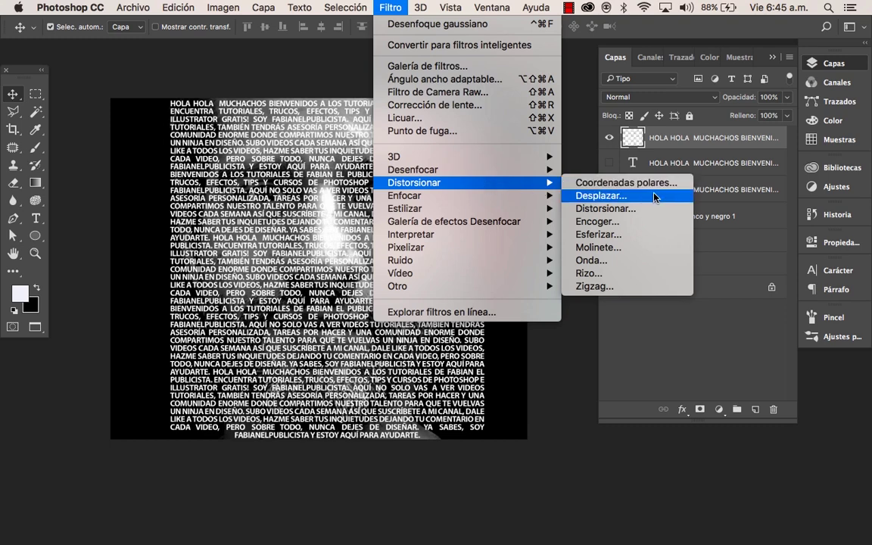
click(658, 199)
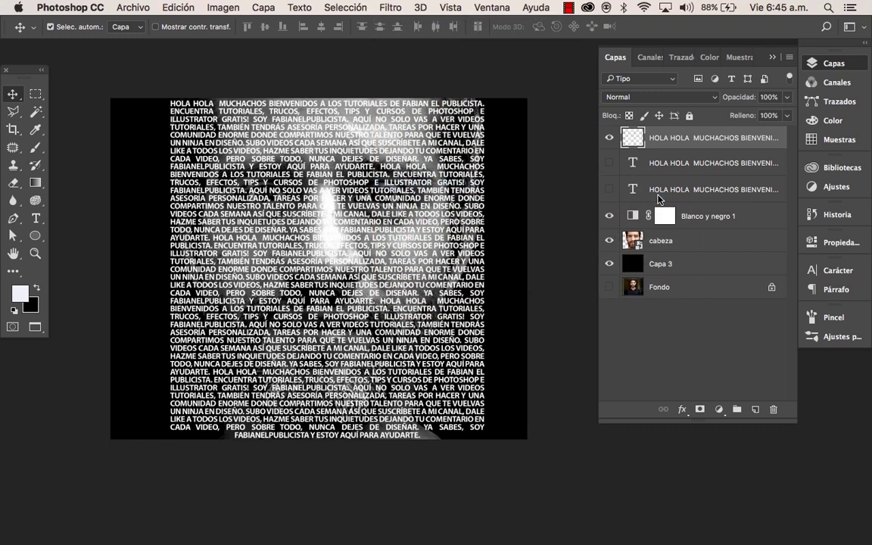
drag(489, 212, 585, 263)
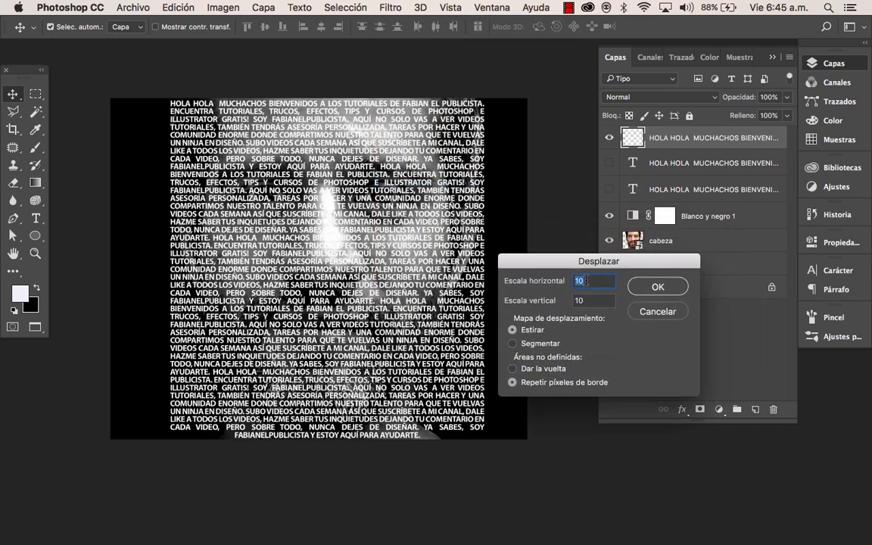
click(588, 281)
click(595, 297)
click(597, 281)
click(640, 288)
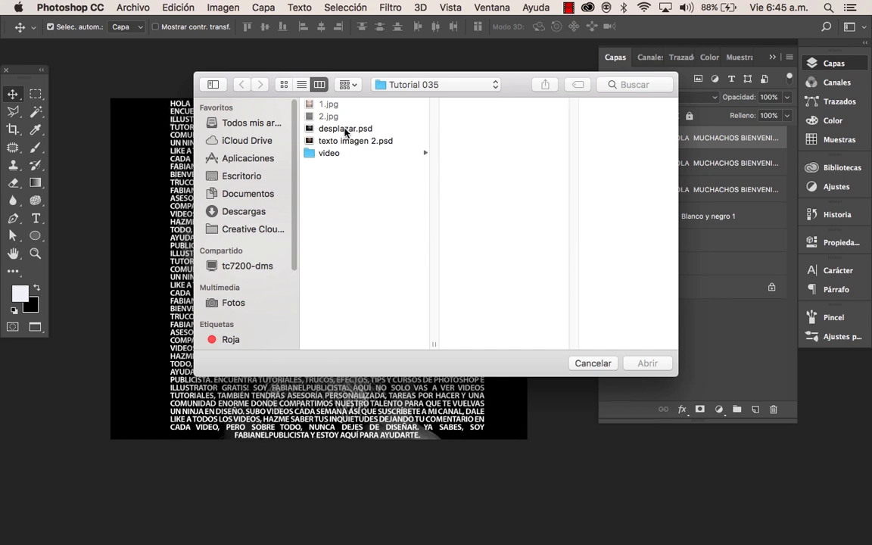
click(345, 130)
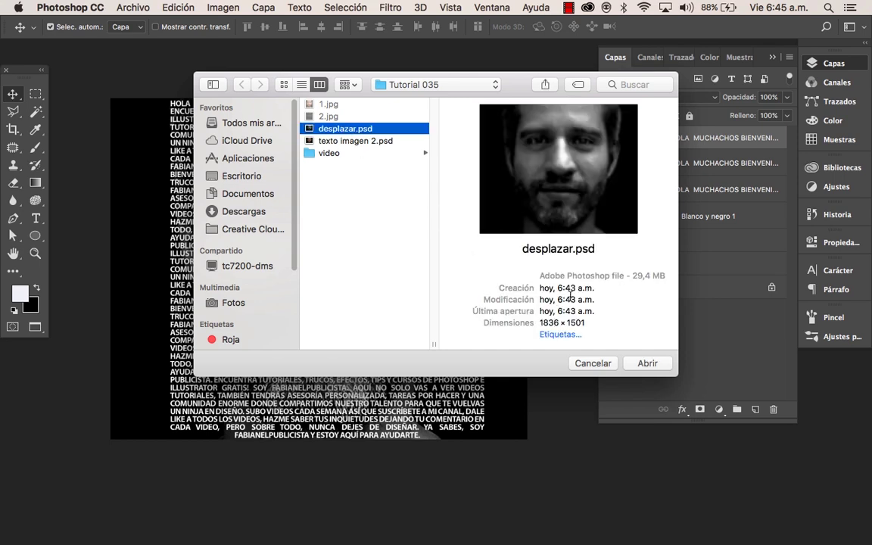
click(648, 363)
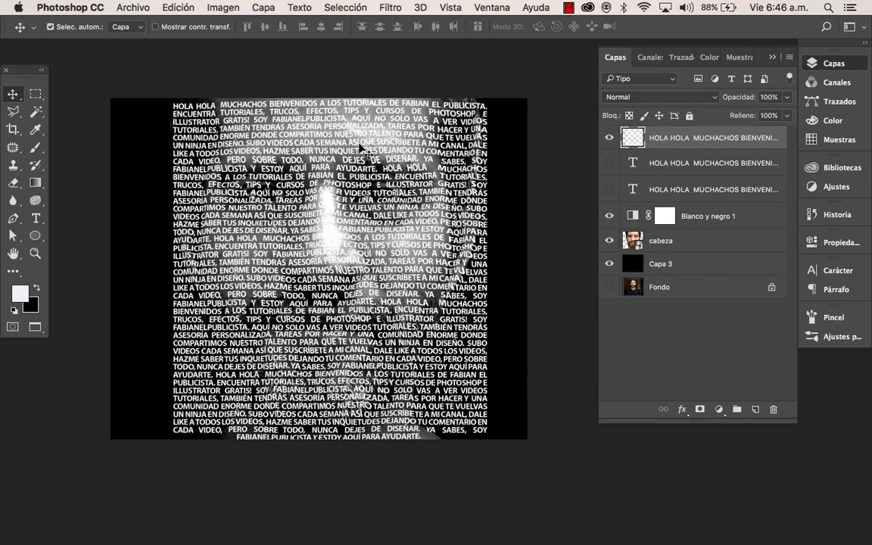
key(super+0)
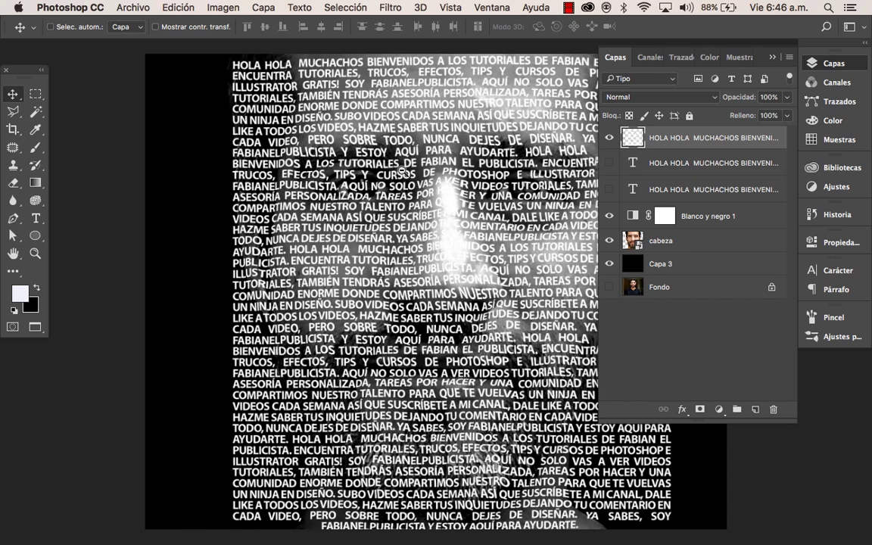
scroll(386, 164, down, 2)
scroll(441, 204, right, 3)
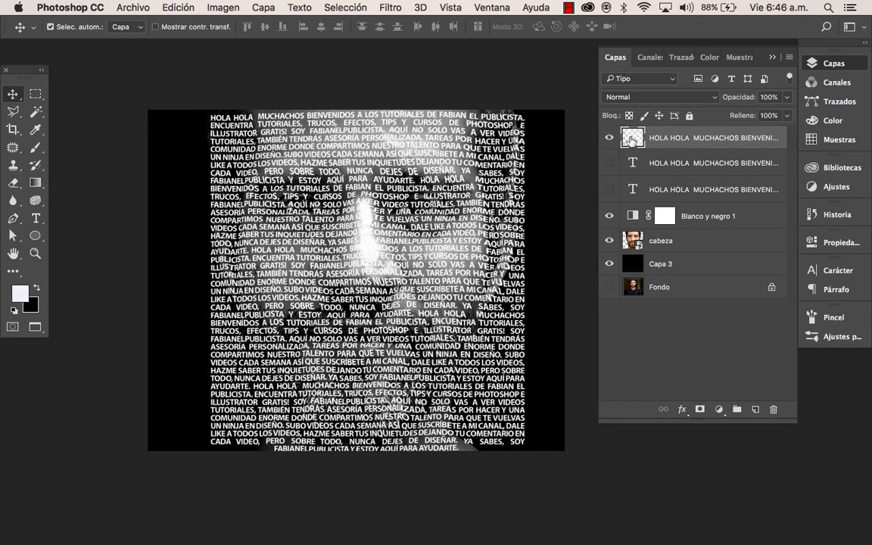
key(ctrl)
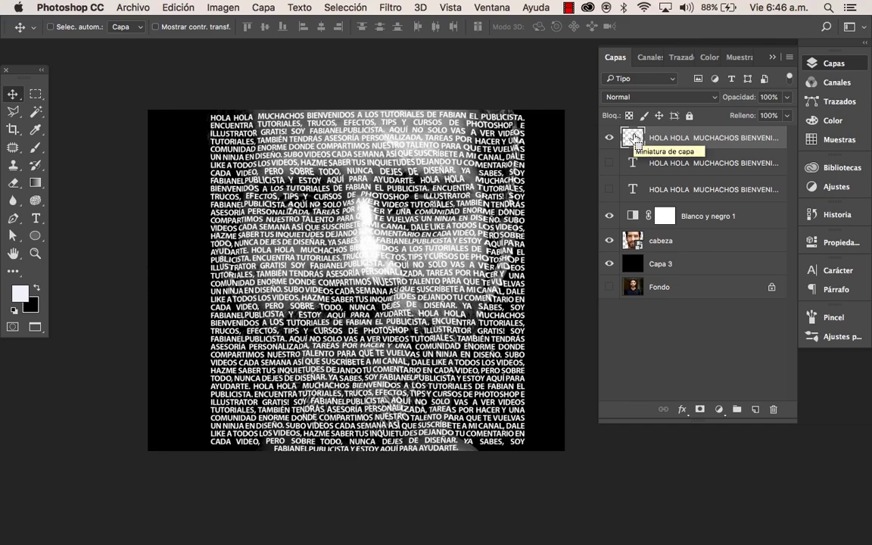
Load the displaced letters as a selection, hide their layer, and target the cabeza layer.
ctrl+click(635, 137)
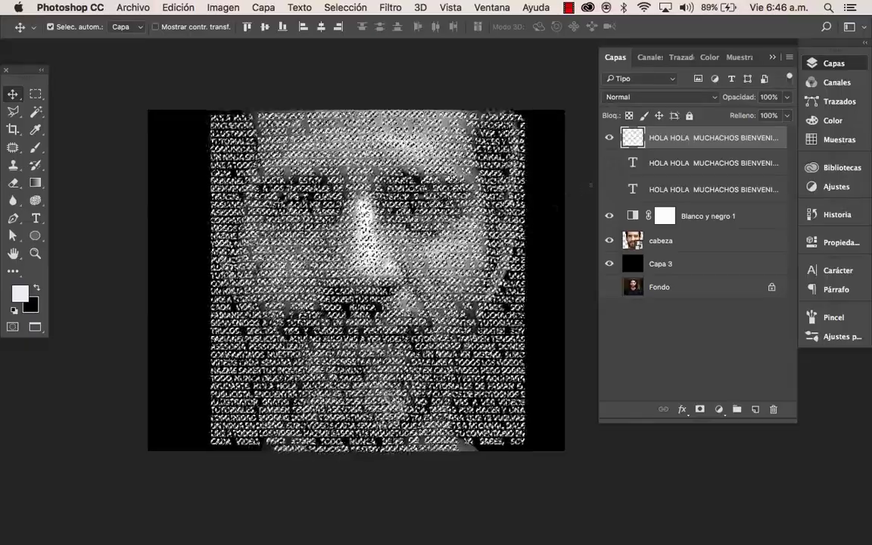
click(609, 139)
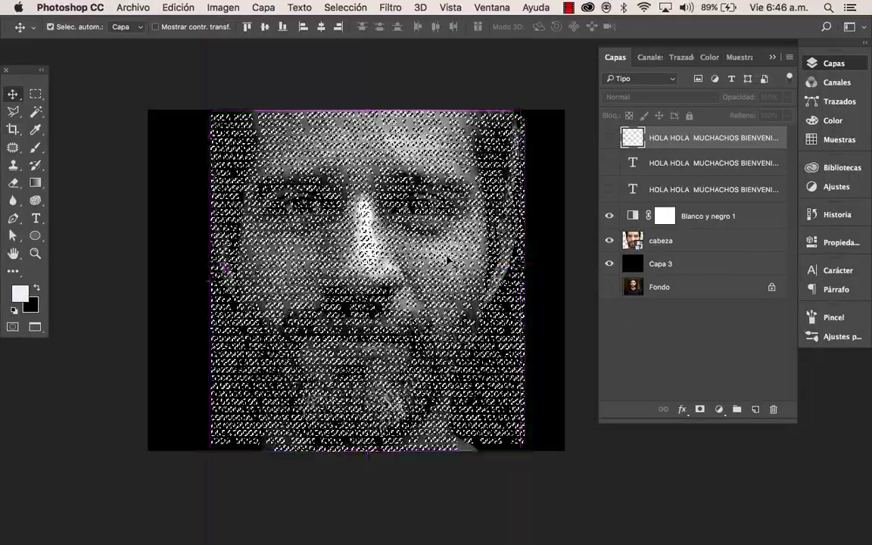
key(ctrl+d)
key(ctrl+z)
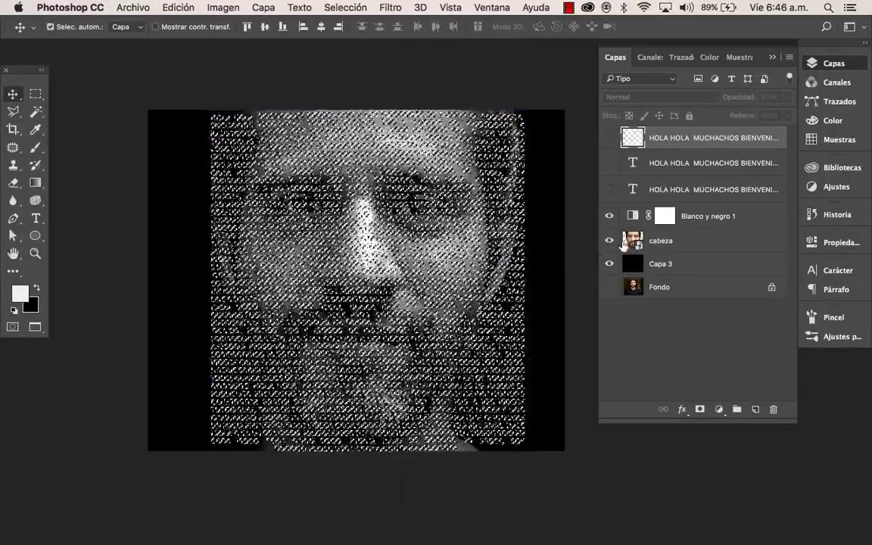
click(687, 243)
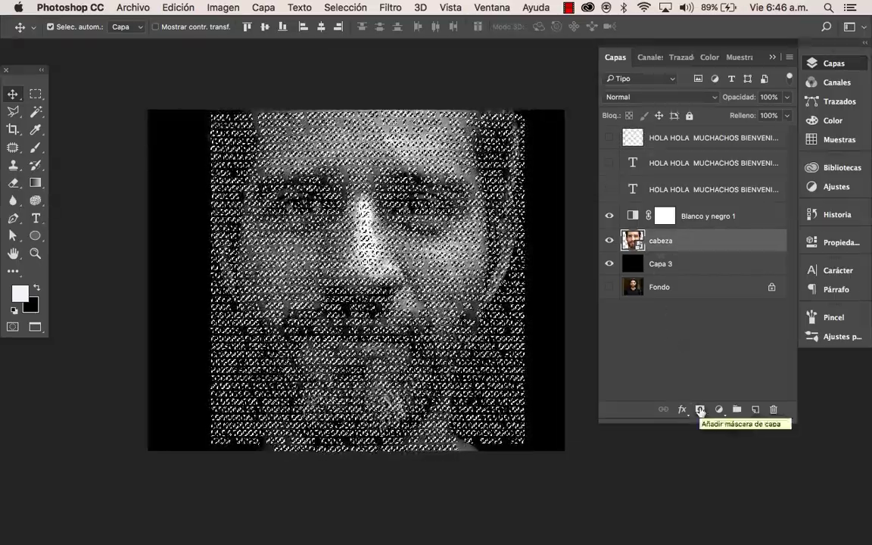
Mask the cabeza layer with the letter selection and view the portrait full screen.
click(700, 410)
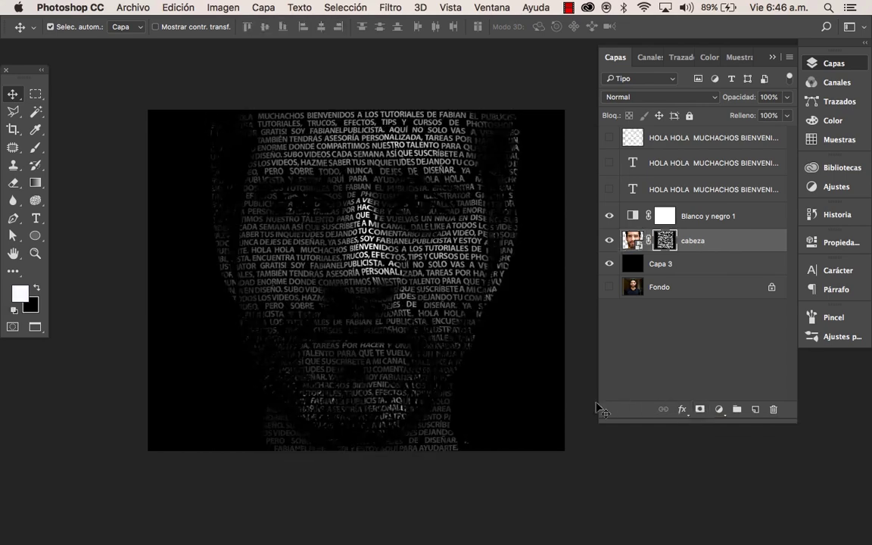
key(f)
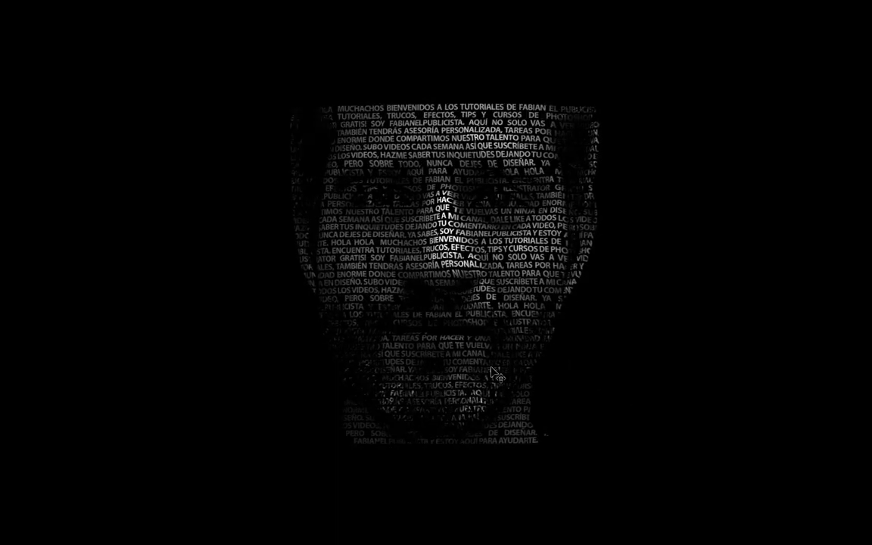
key(super+0)
key(super+minus)
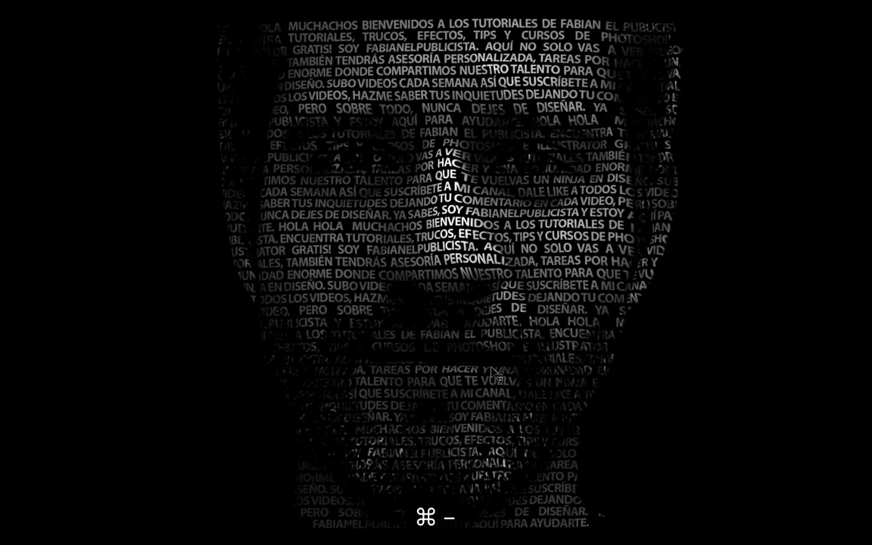
key(super+minus)
drag(475, 342, 444, 314)
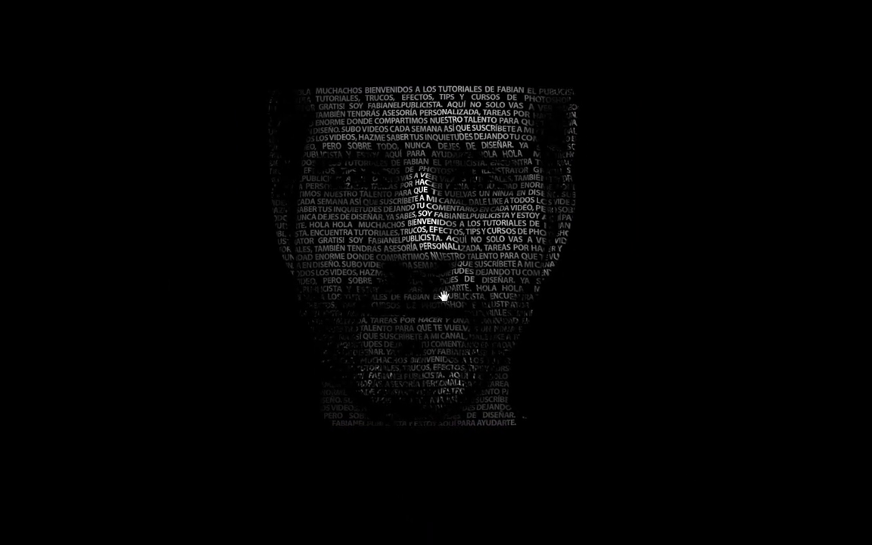